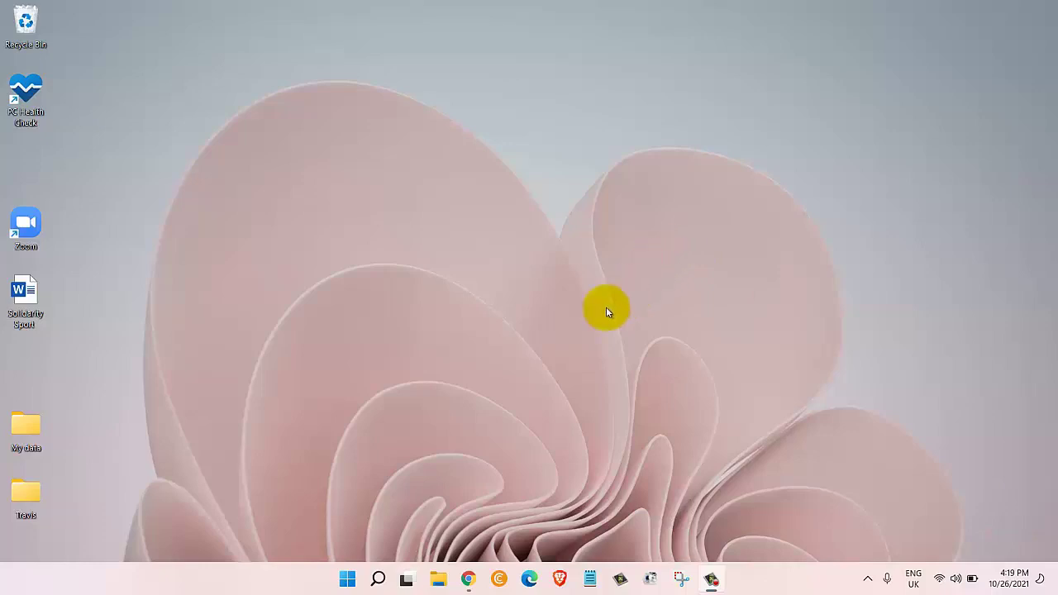
# Open Computer Management for This PC from File Explorer and show Disk Management.
pyautogui.click(439, 580)
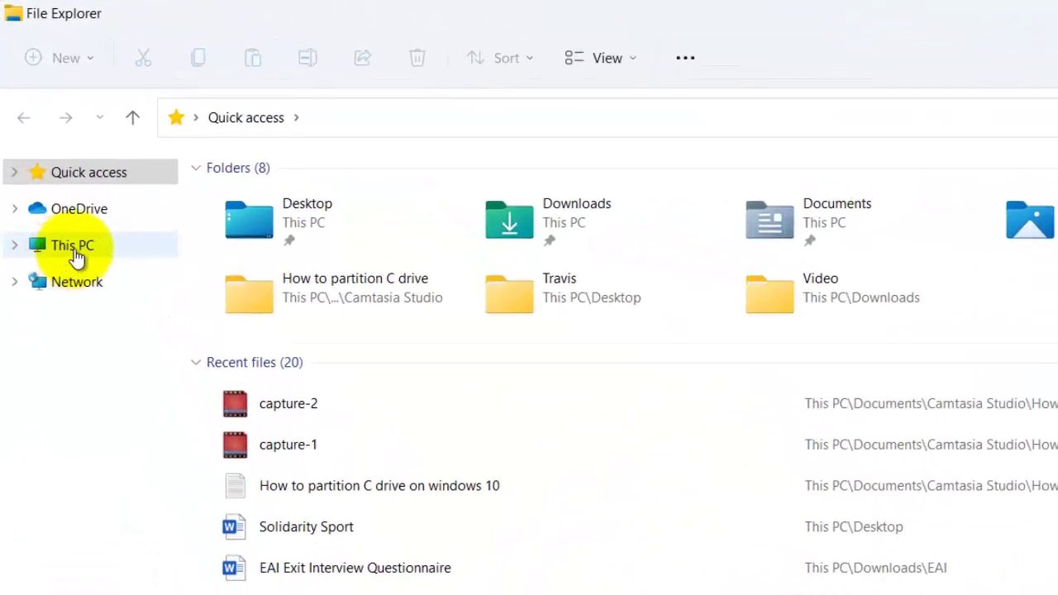
pyautogui.rightClick(77, 259)
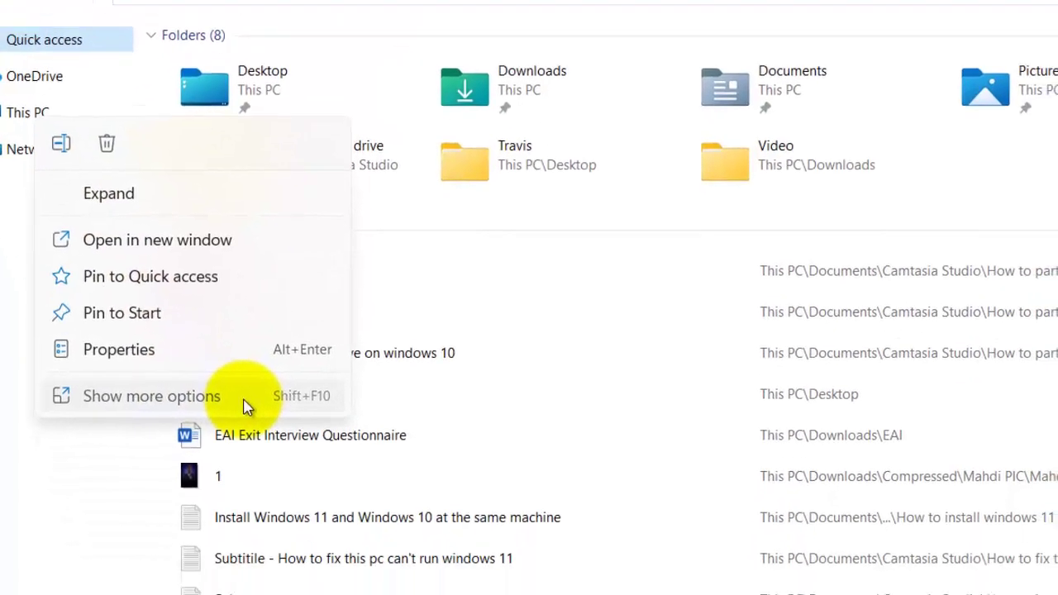
pyautogui.click(245, 405)
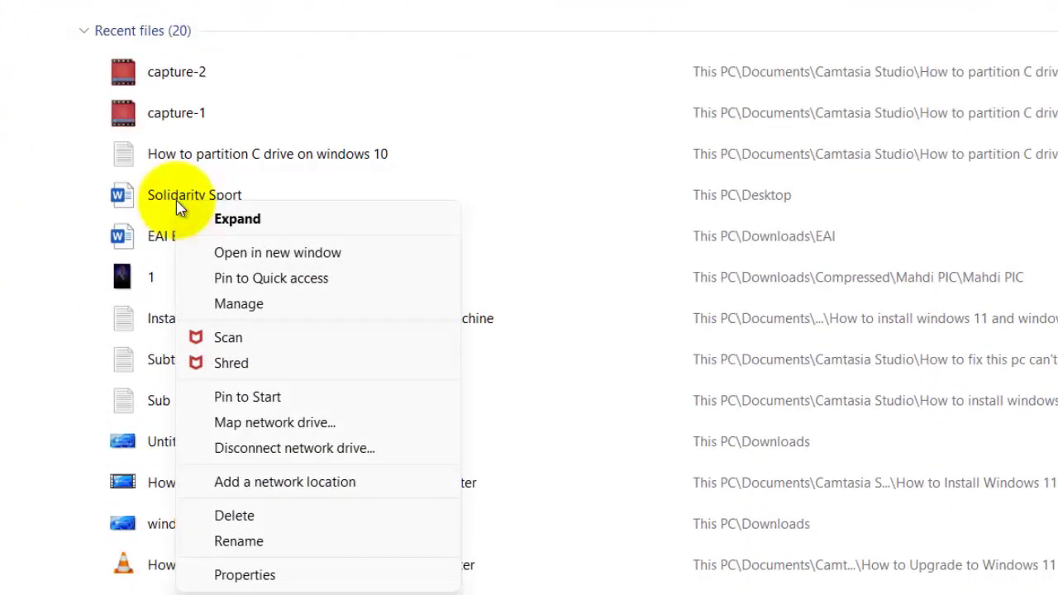
pyautogui.click(303, 306)
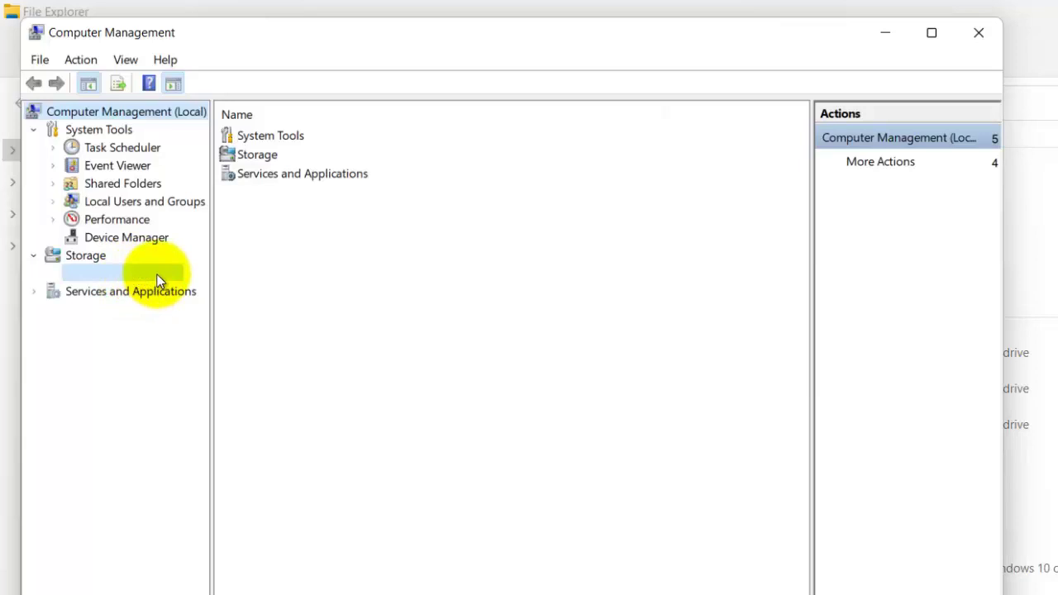
pyautogui.click(157, 274)
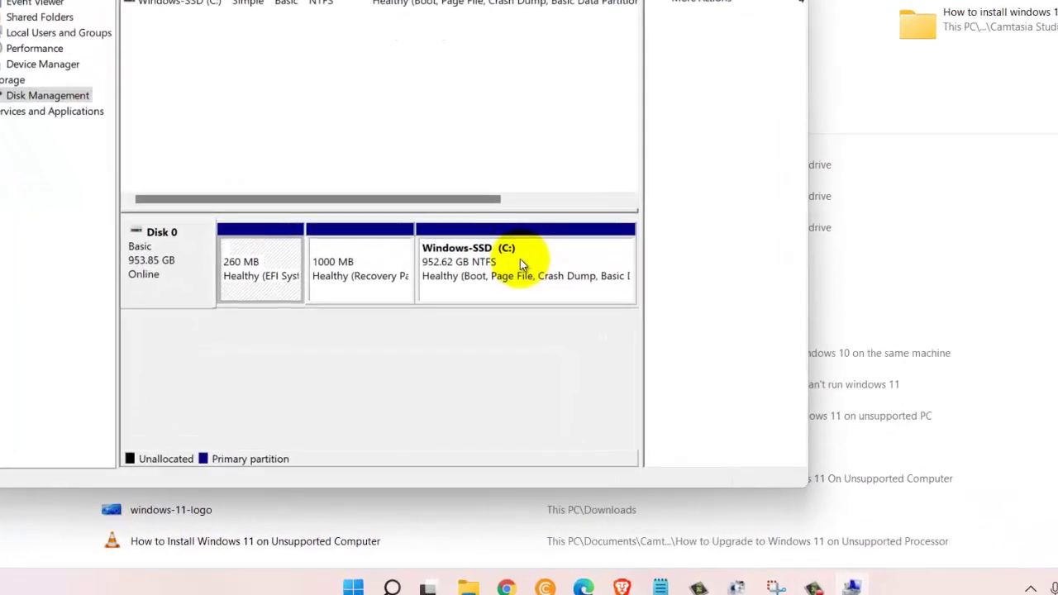
# Shrink the Windows-SSD (C:) volume by 100000 MB and check the drives under This PC in File Explorer.
pyautogui.rightClick(465, 316)
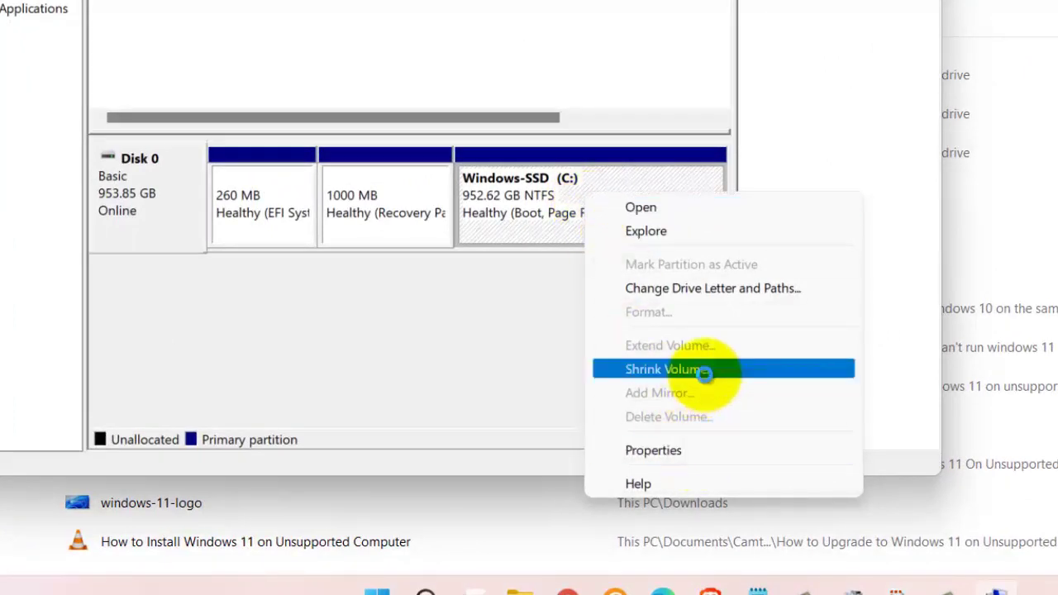
pyautogui.click(703, 373)
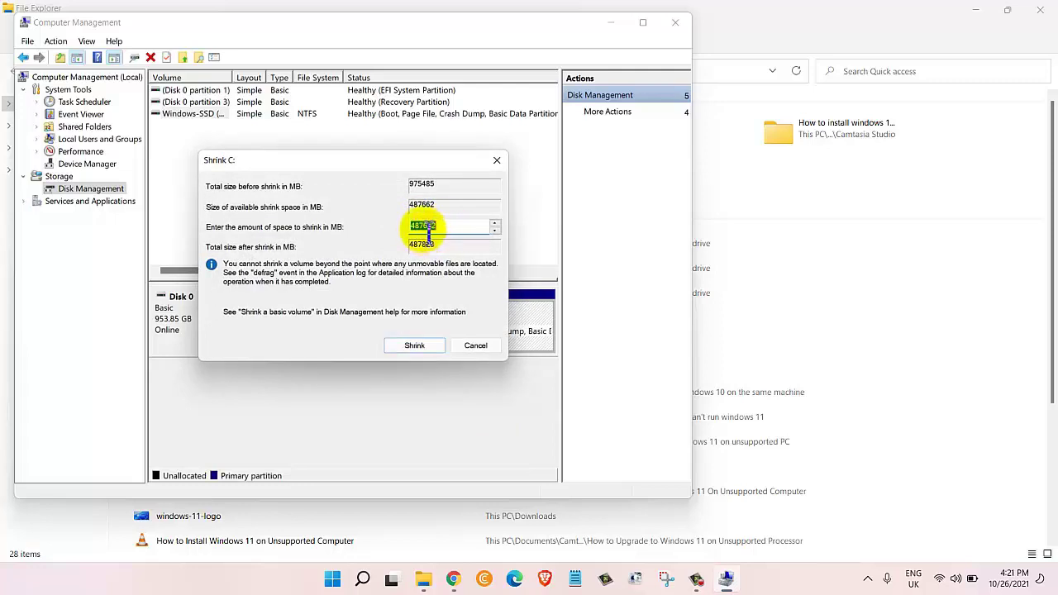
pyautogui.click(421, 226)
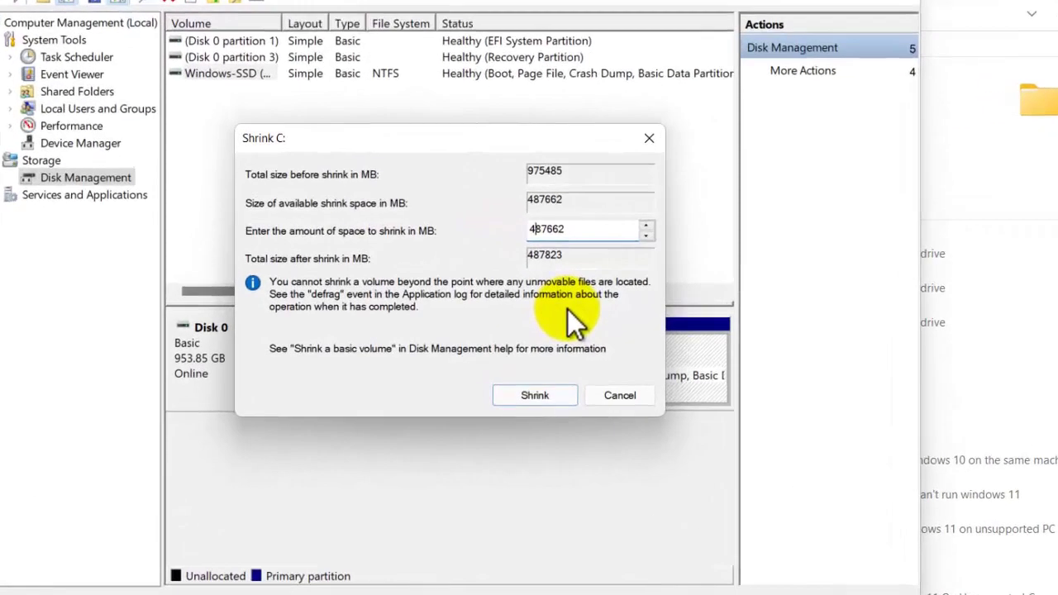
pyautogui.press('BackSpace')
pyautogui.write('1')
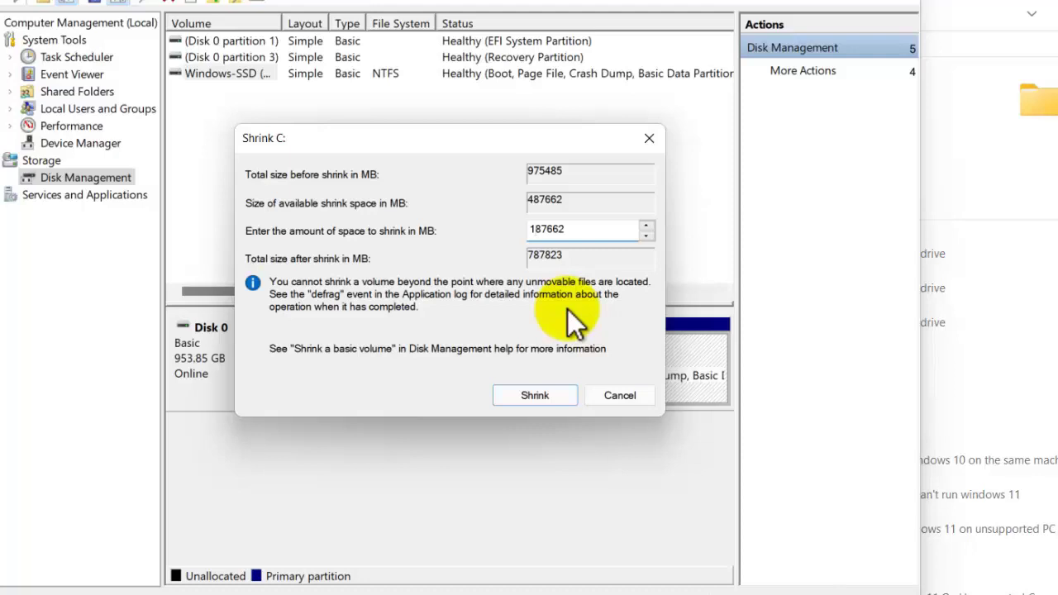
pyautogui.hotkey('shift', 'Right')
pyautogui.hotkey('shift', 'Right')
pyautogui.hotkey('shift', 'Right')
pyautogui.hotkey('shift', 'Right')
pyautogui.hotkey('shift', 'Right')
pyautogui.write('00000')
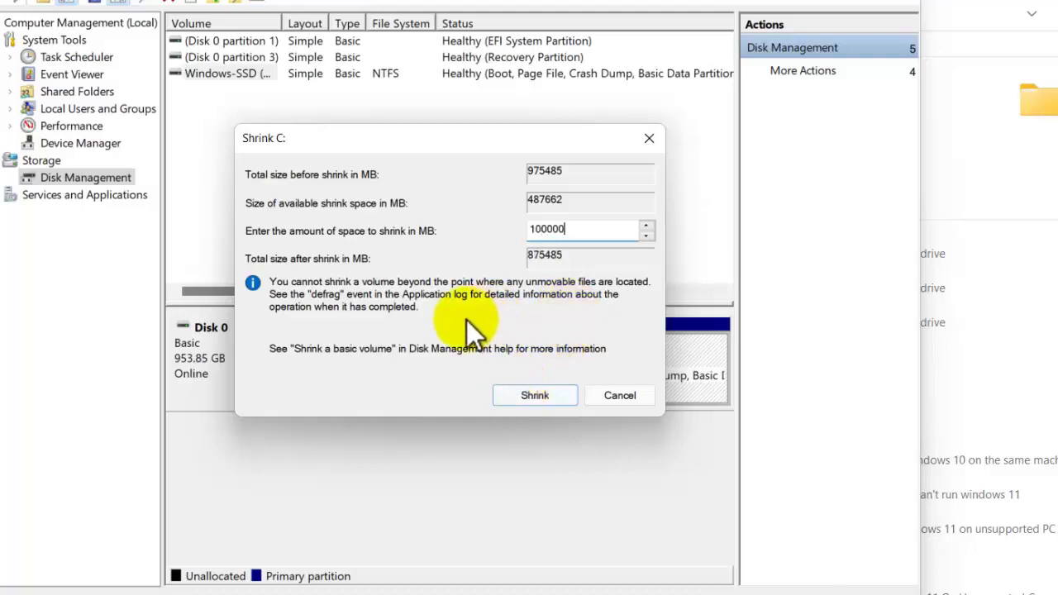
pyautogui.click(556, 397)
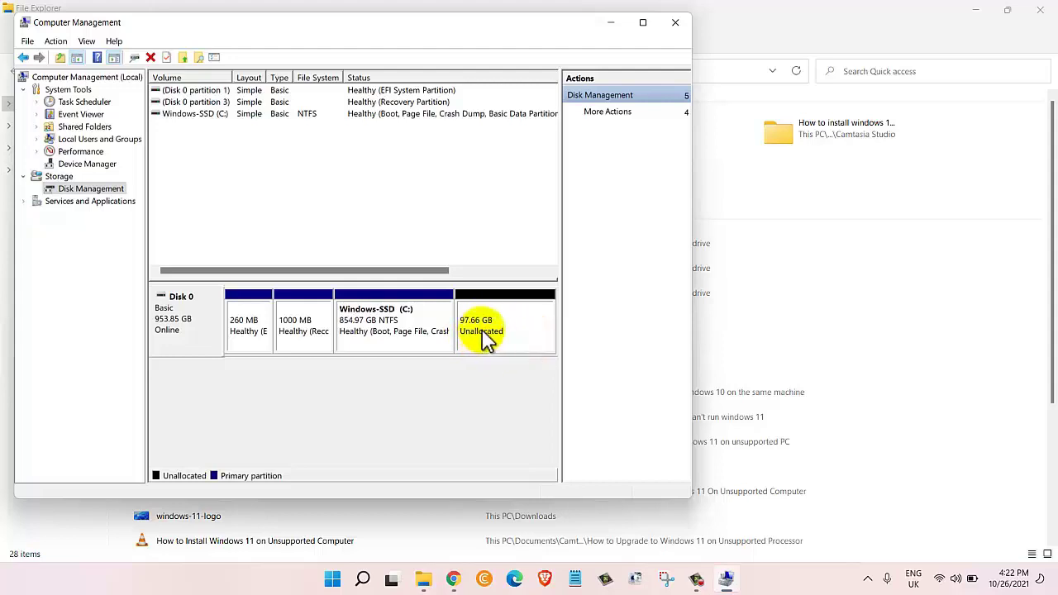
pyautogui.click(735, 177)
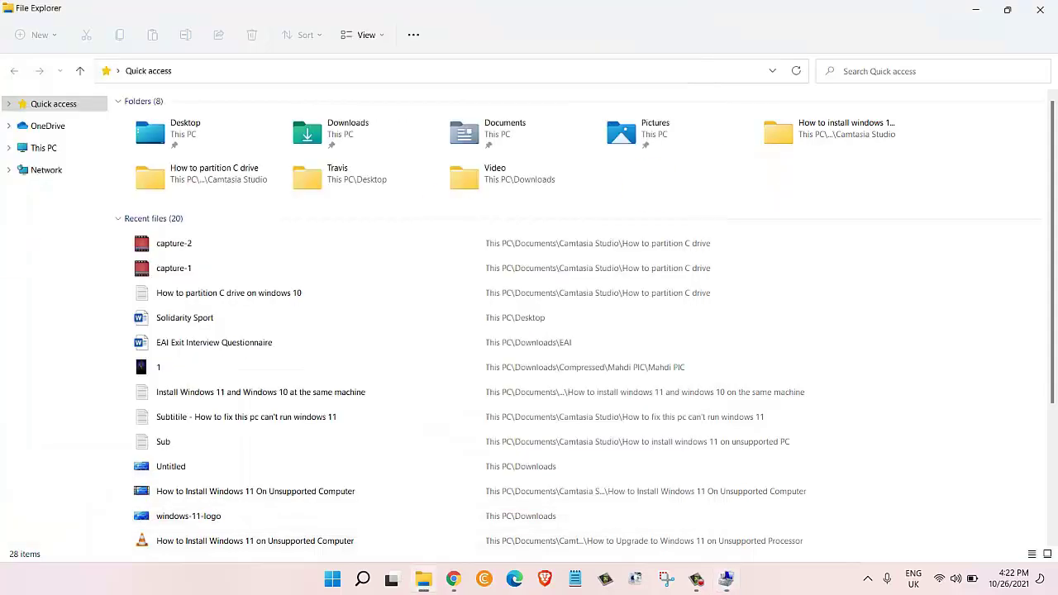
pyautogui.click(44, 150)
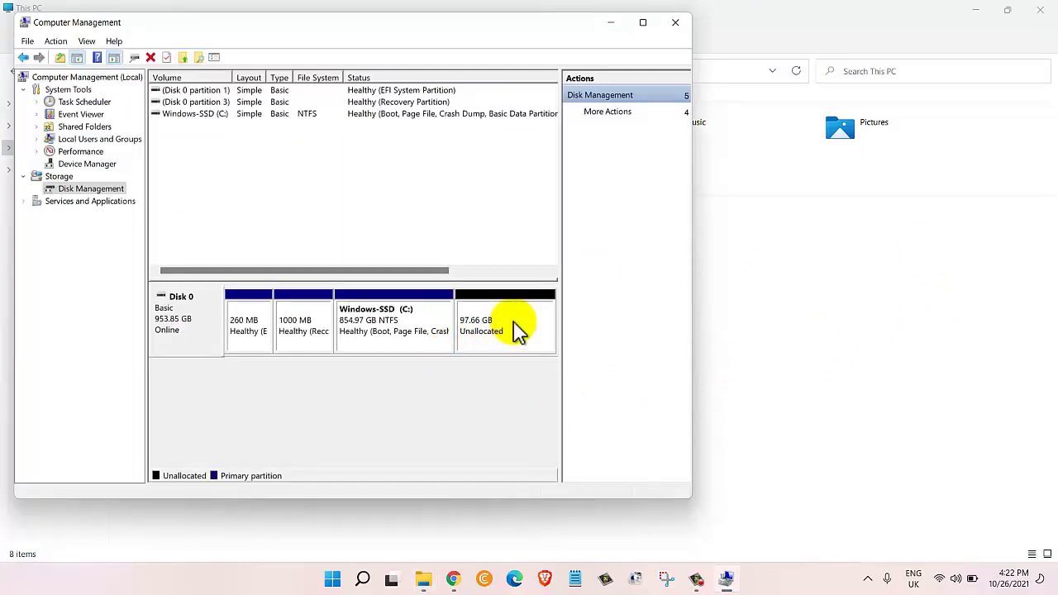
# Start a new simple volume in Disk 0's unallocated space, using the full 99999 MB and assigning drive letter E.
pyautogui.rightClick(517, 331)
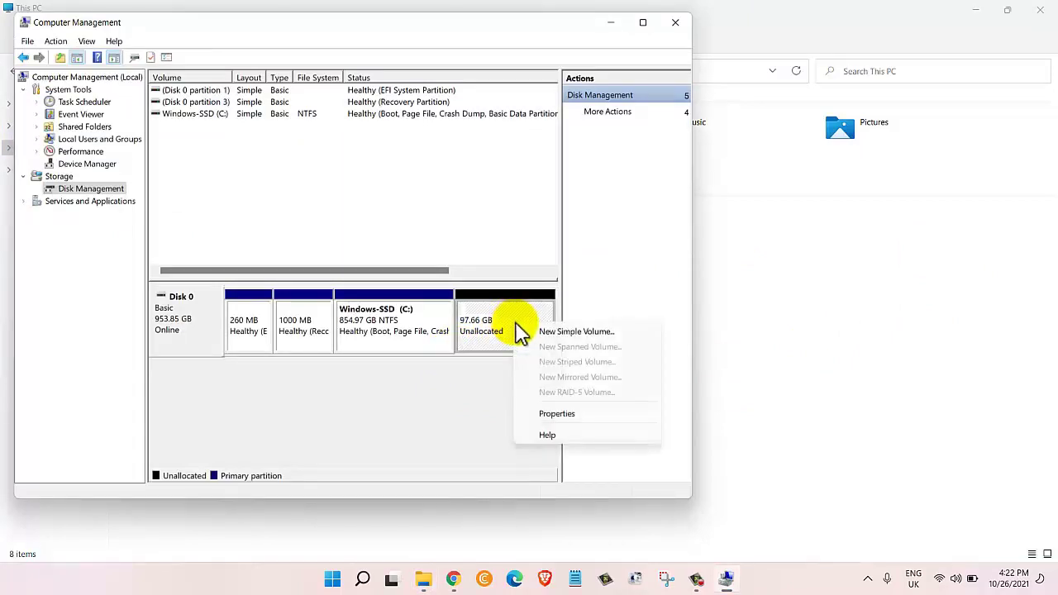
pyautogui.click(579, 331)
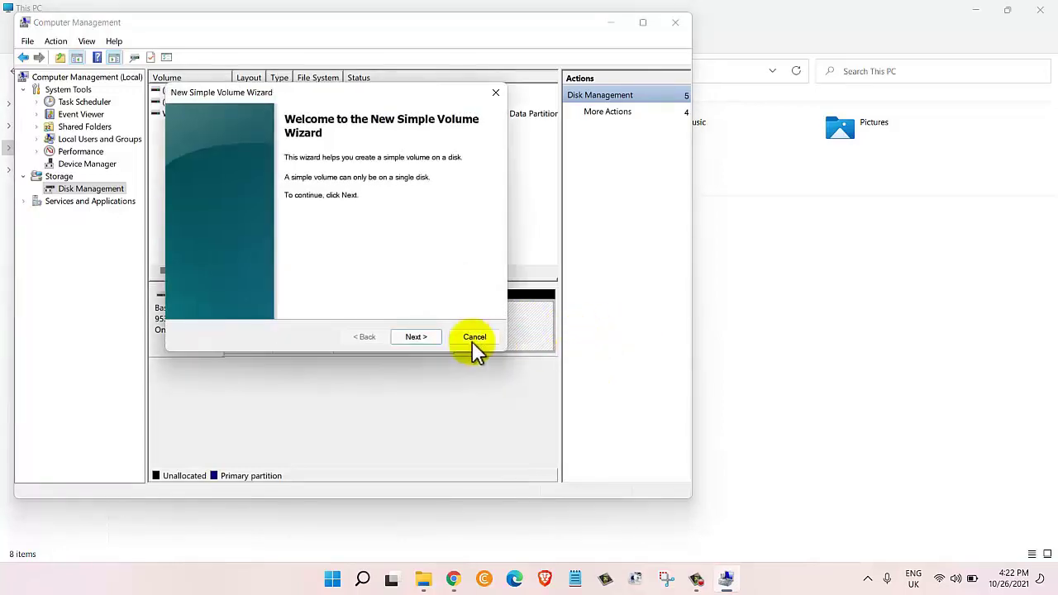
pyautogui.click(417, 336)
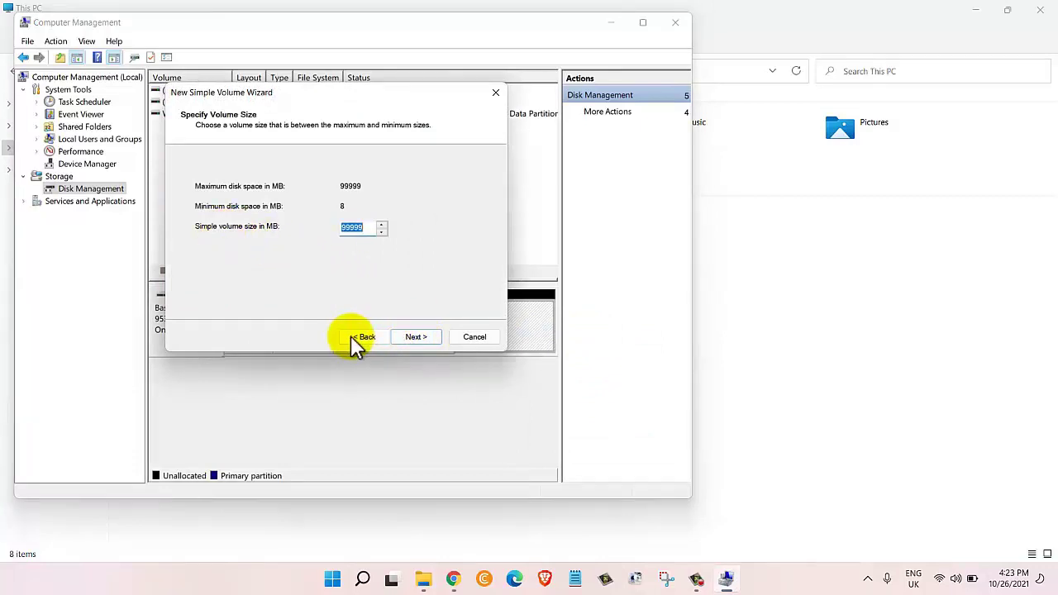
pyautogui.click(416, 338)
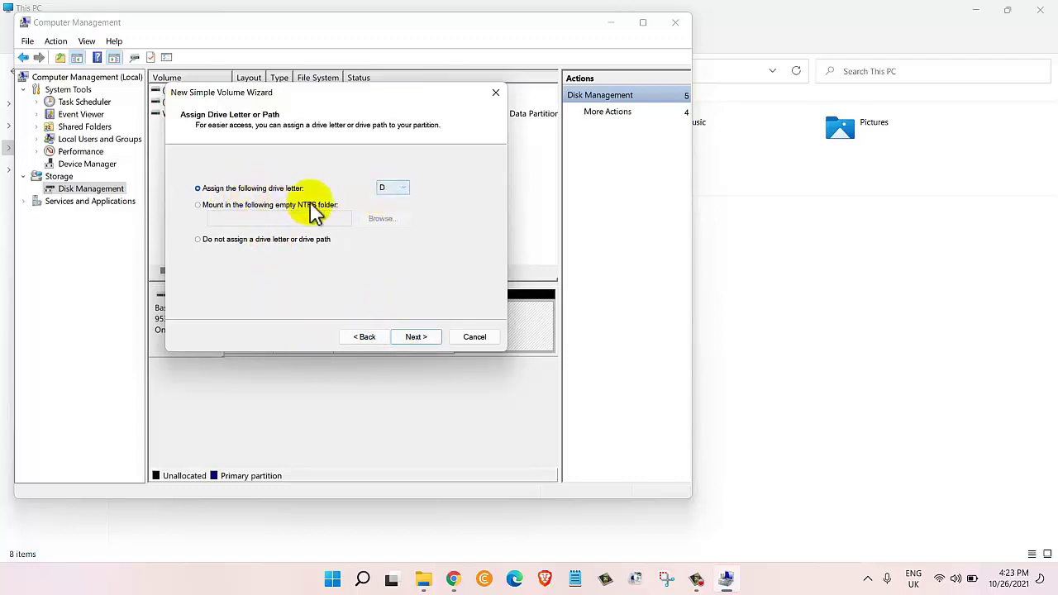
pyautogui.click(403, 189)
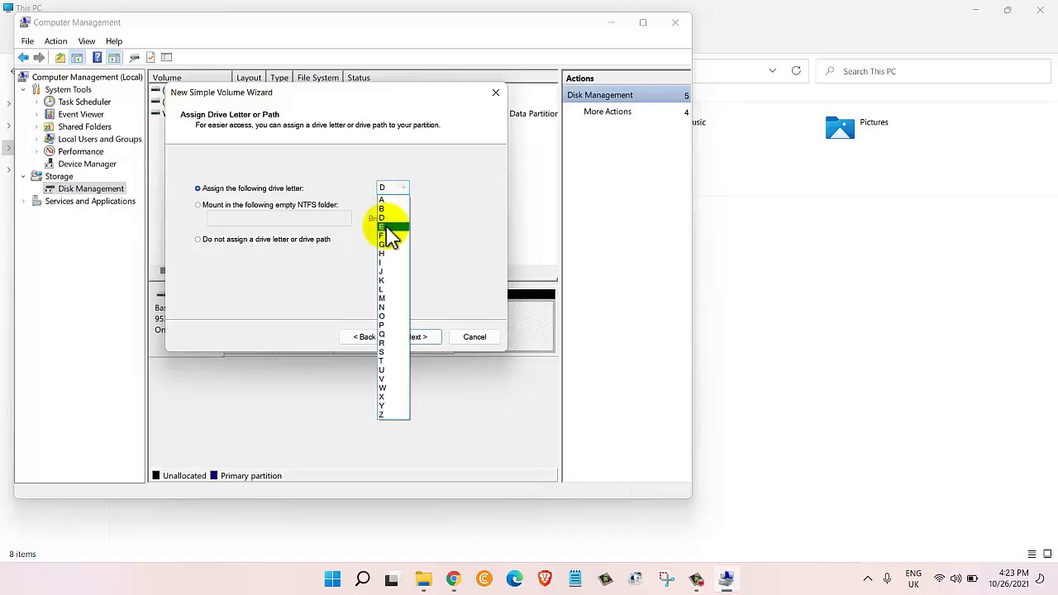
pyautogui.click(390, 226)
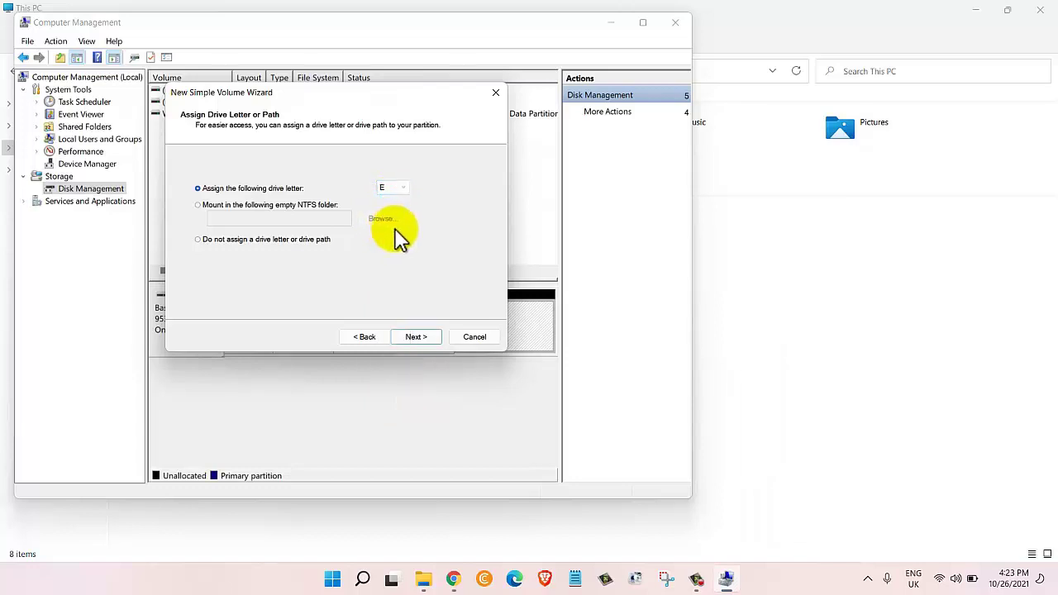
pyautogui.click(416, 337)
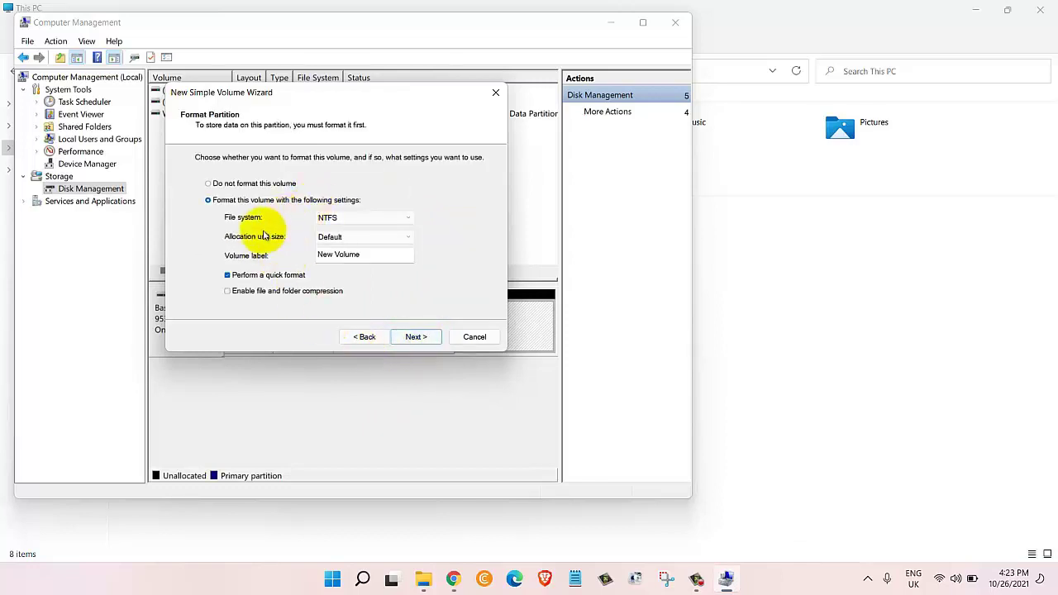
# Format the new volume as NTFS with the label My Data and a quick format, and complete the wizard.
pyautogui.click(357, 222)
pyautogui.click(359, 220)
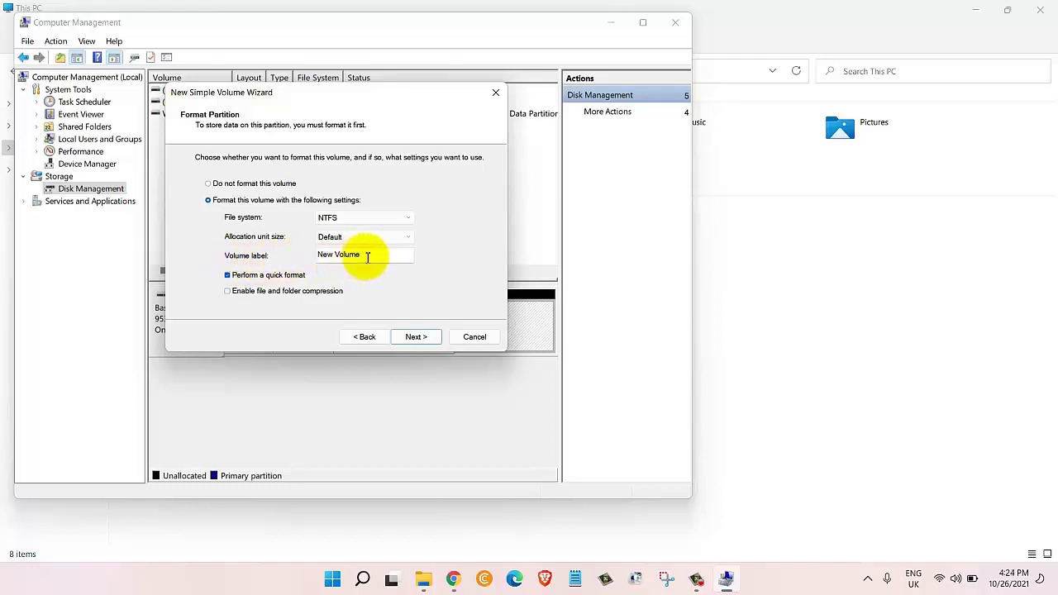
pyautogui.moveTo(366, 254); pyautogui.dragTo(300, 258)
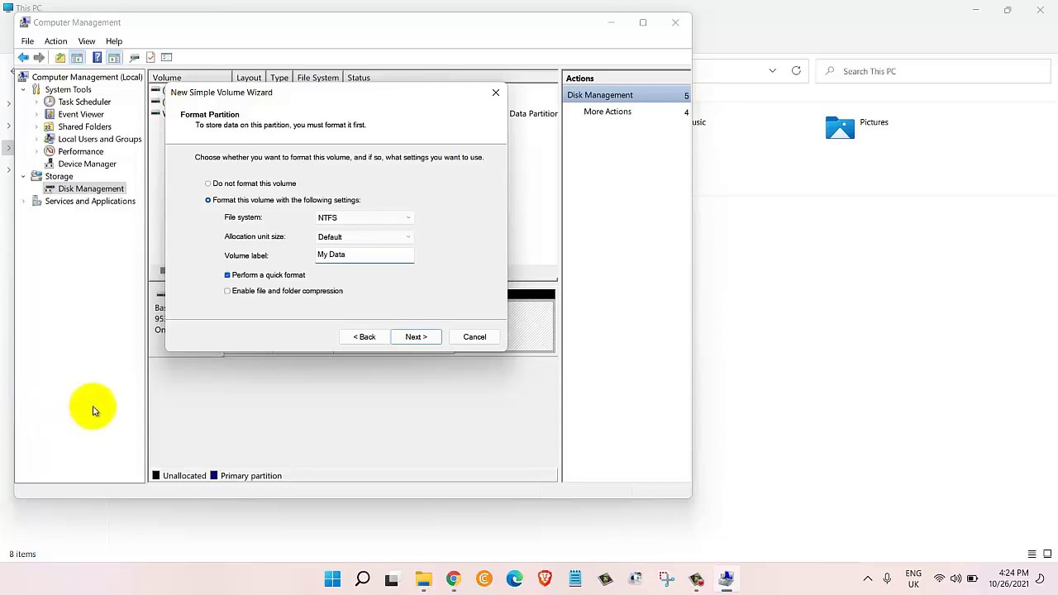
pyautogui.click(429, 337)
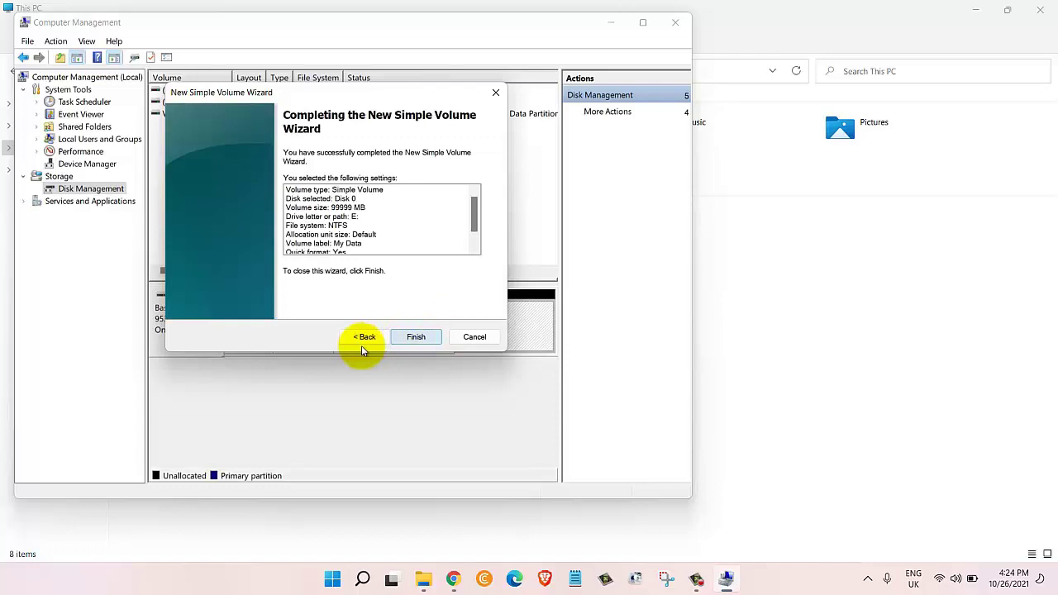
pyautogui.click(417, 335)
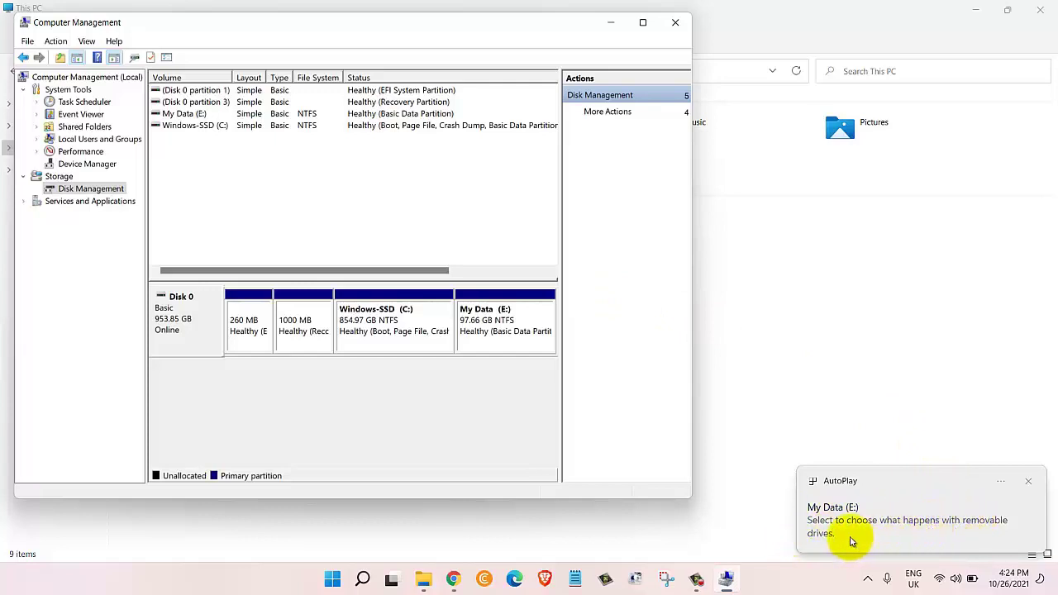
# Look inside the My Data (E:) drive in File Explorer and return to This PC.
pyautogui.click(777, 352)
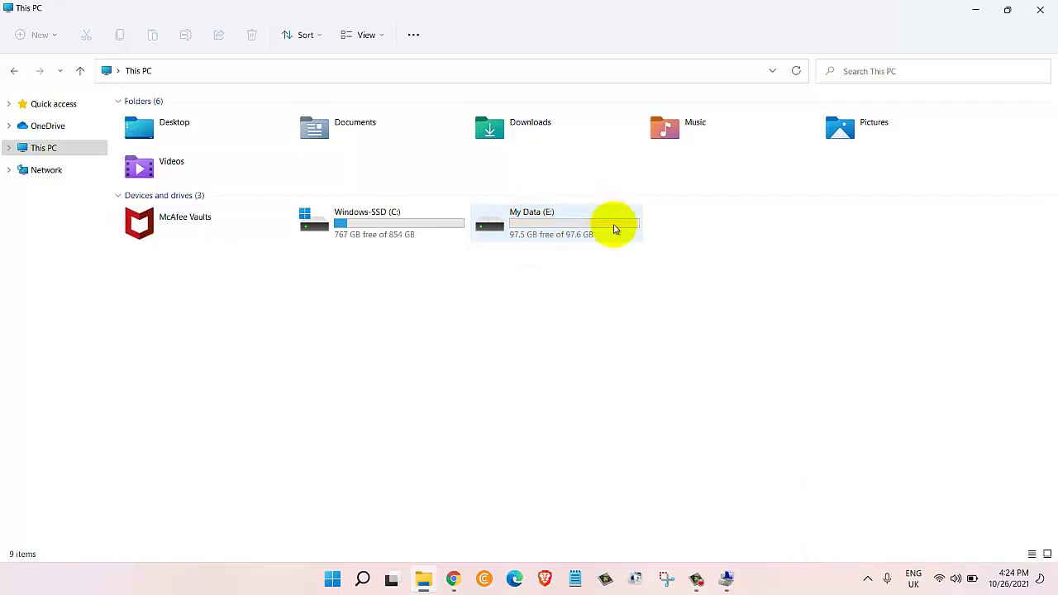
pyautogui.doubleClick(579, 230)
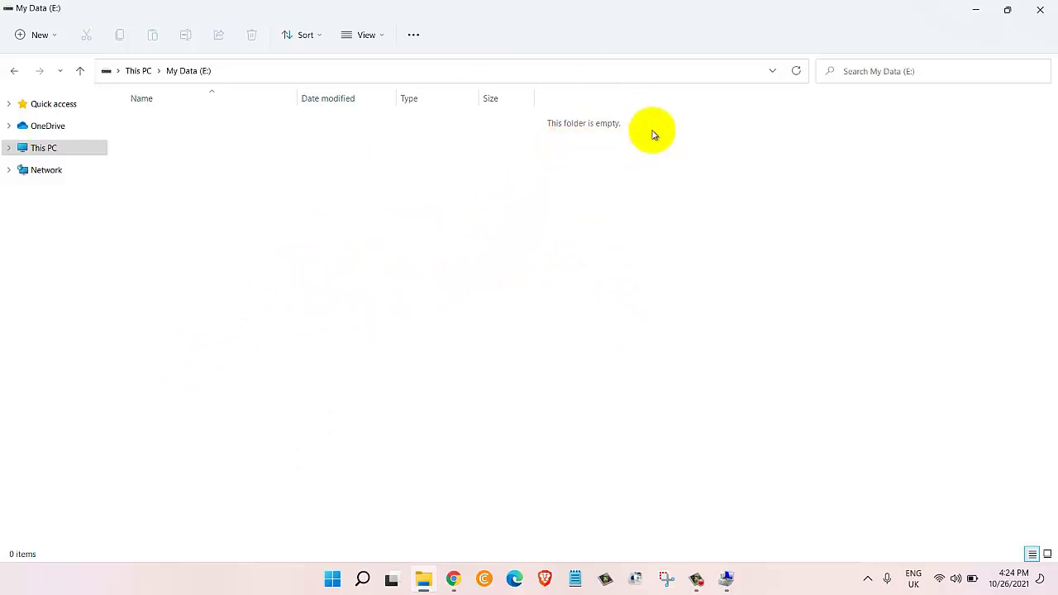
pyautogui.click(16, 71)
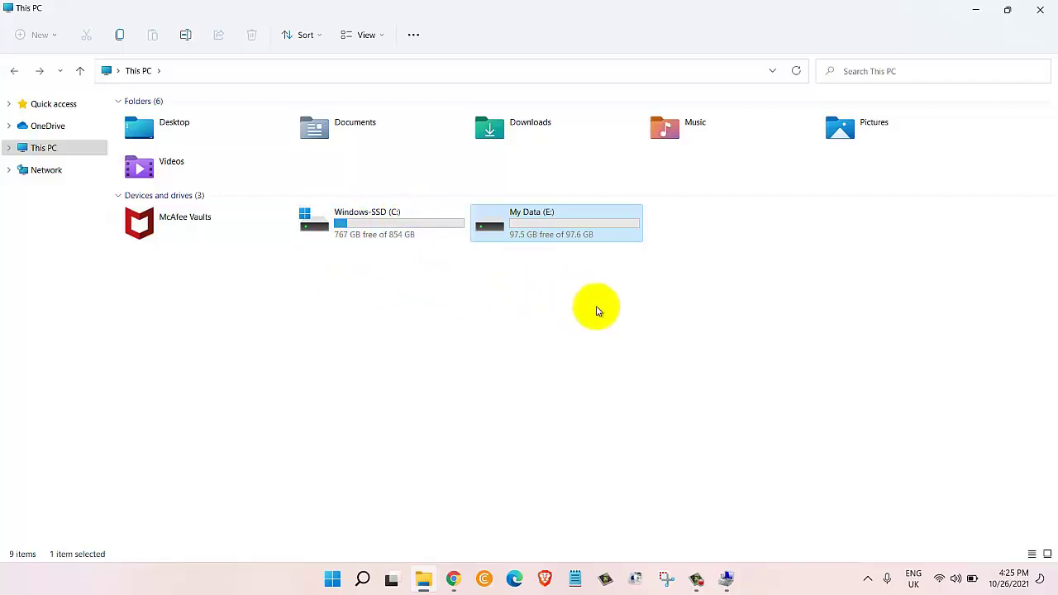
# Switch back to Computer Management and delete the My Data (E:) volume.
pyautogui.click(726, 577)
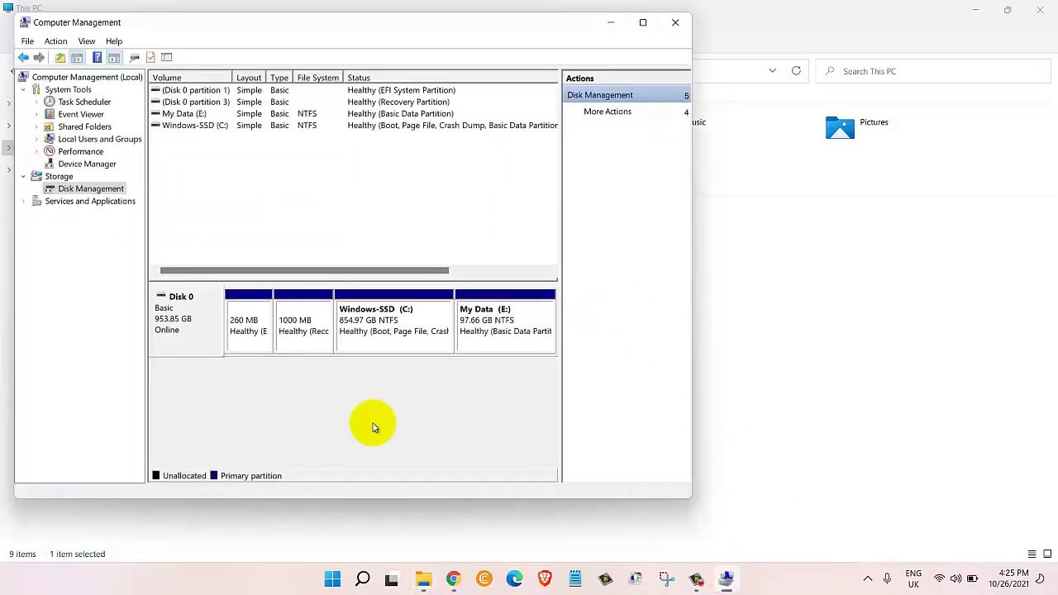
pyautogui.click(500, 331)
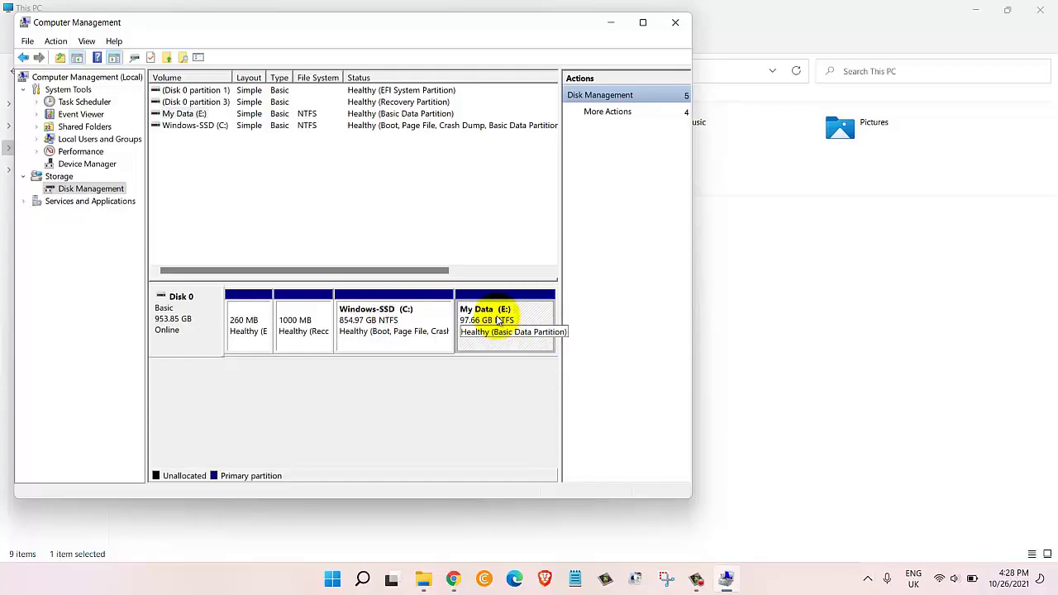
pyautogui.rightClick(499, 321)
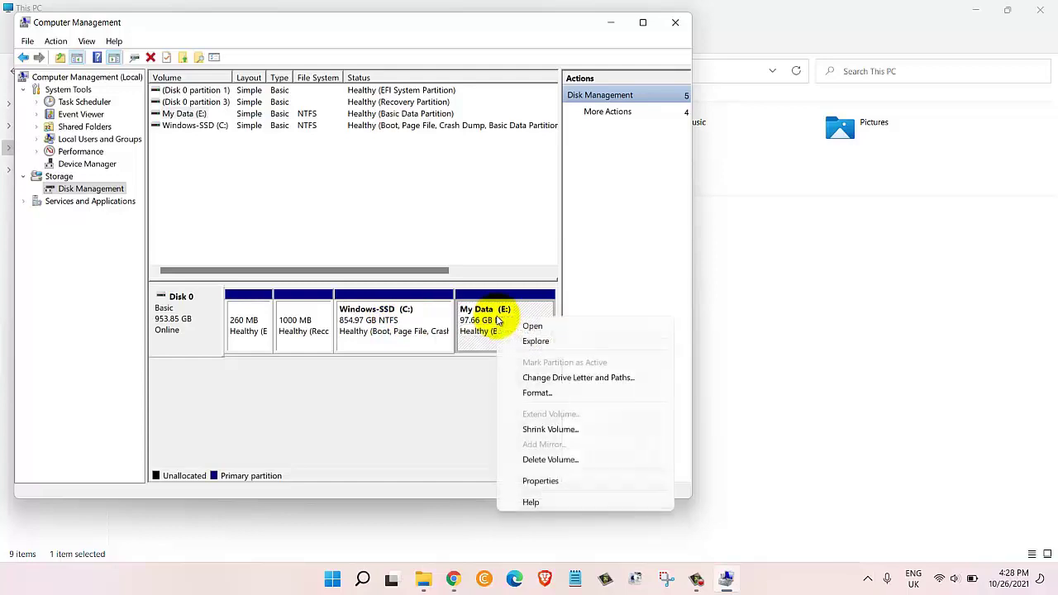
pyautogui.click(550, 461)
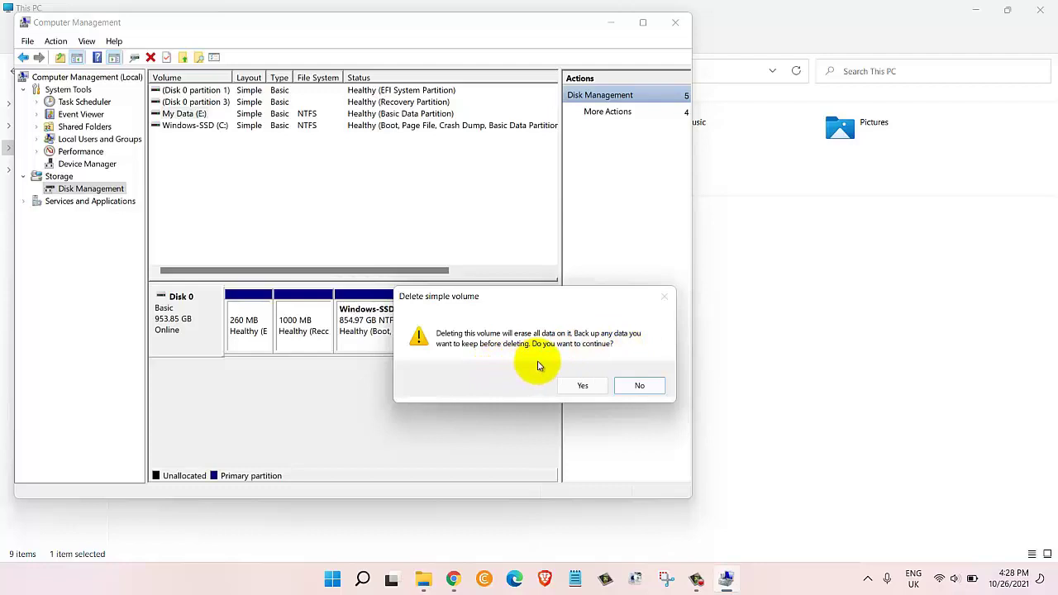
pyautogui.click(583, 389)
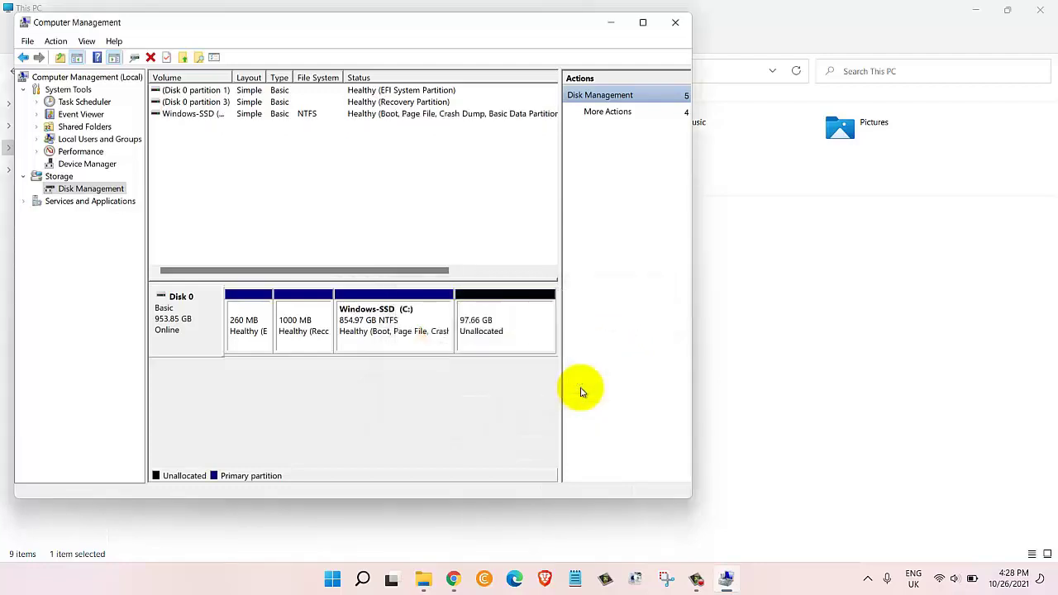
# Extend the Windows-SSD (C:) volume with the 99999 MB of unallocated space on Disk 0.
pyautogui.click(490, 339)
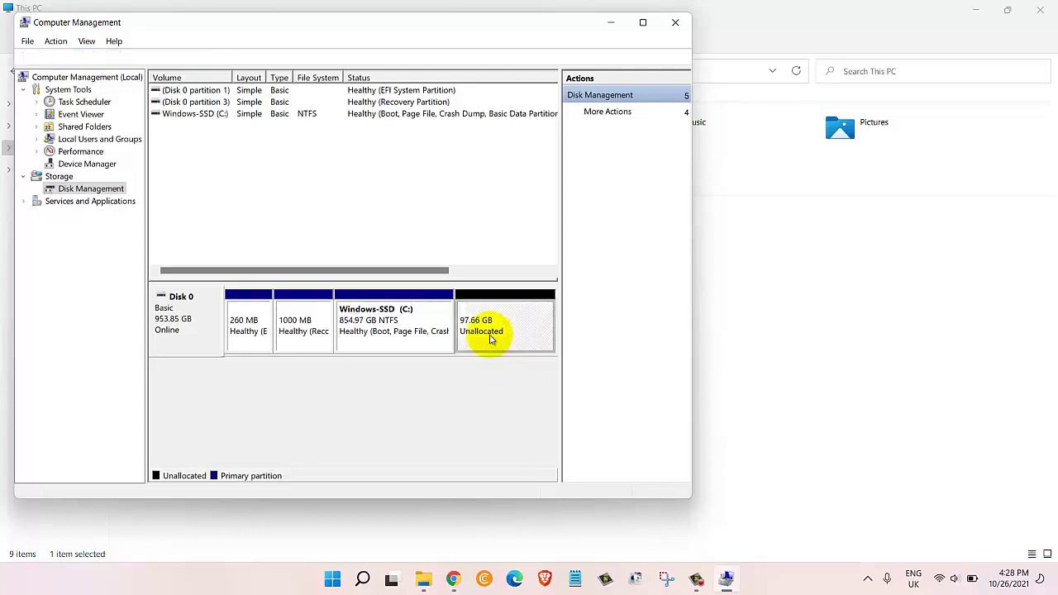
pyautogui.click(405, 339)
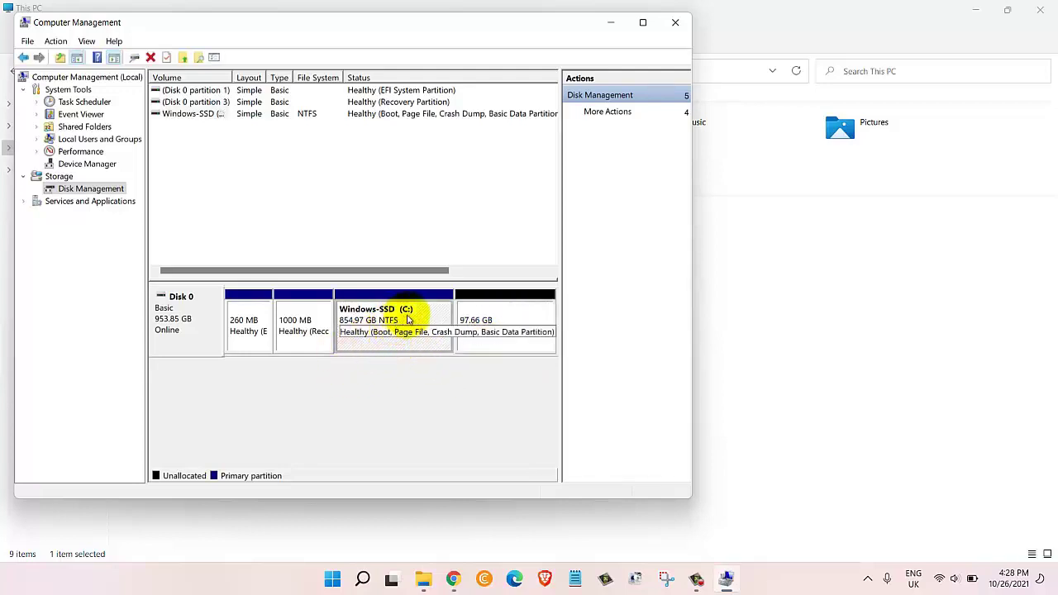
pyautogui.rightClick(408, 319)
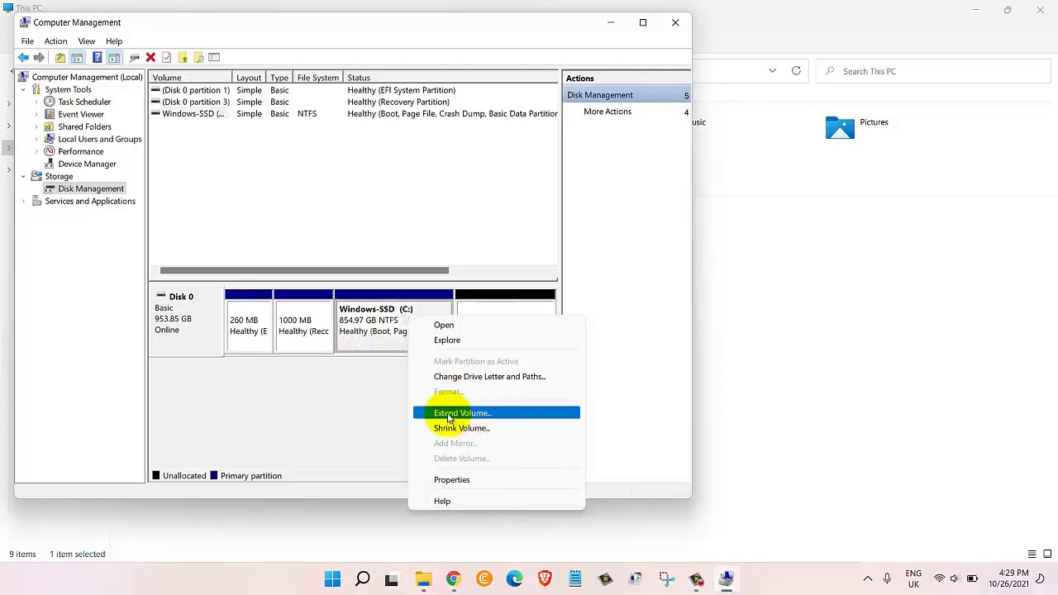
pyautogui.click(487, 415)
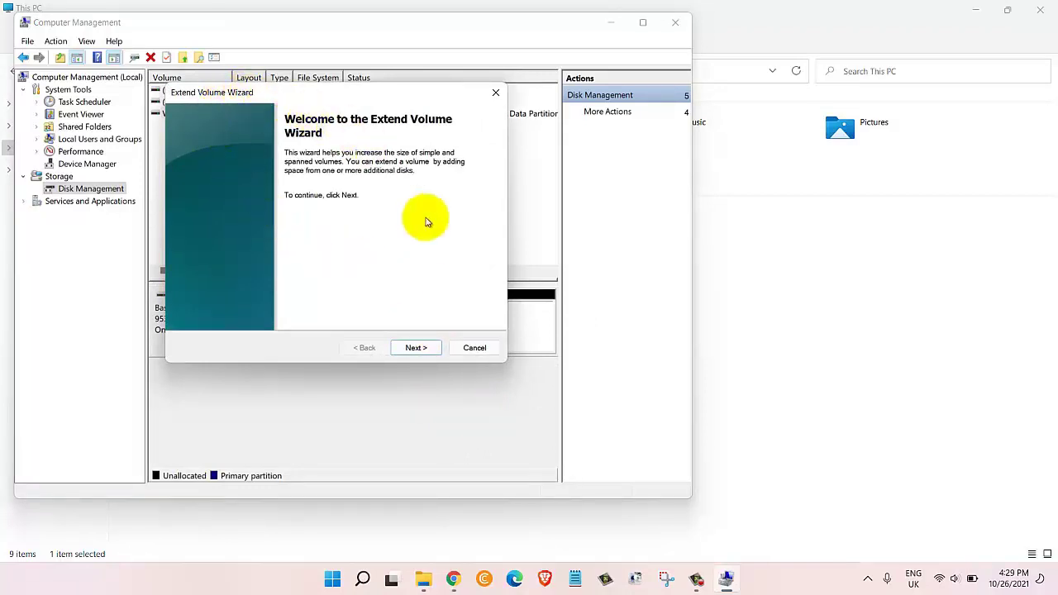
pyautogui.click(415, 348)
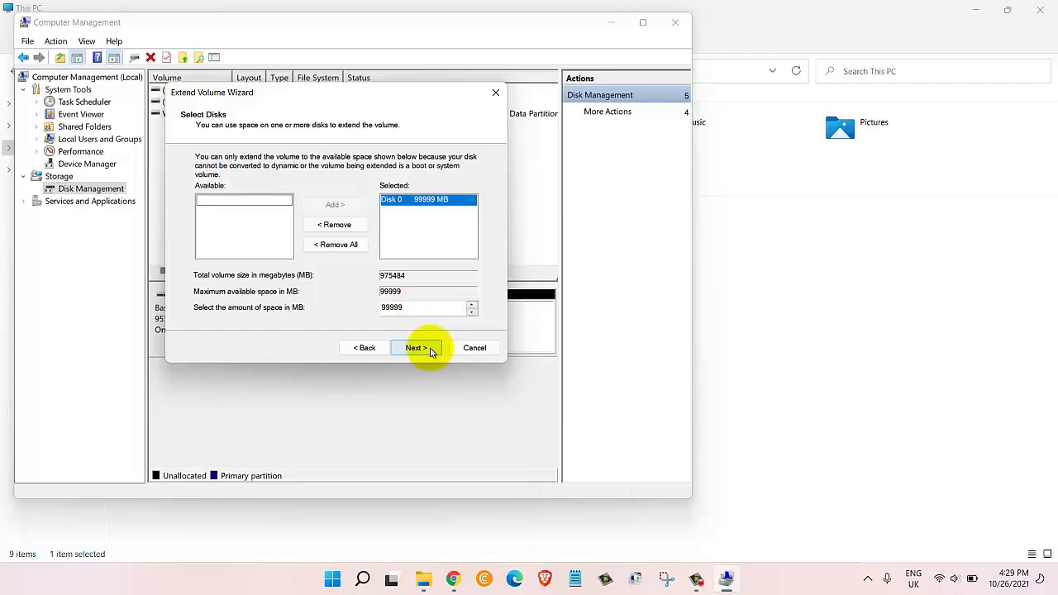
pyautogui.click(415, 348)
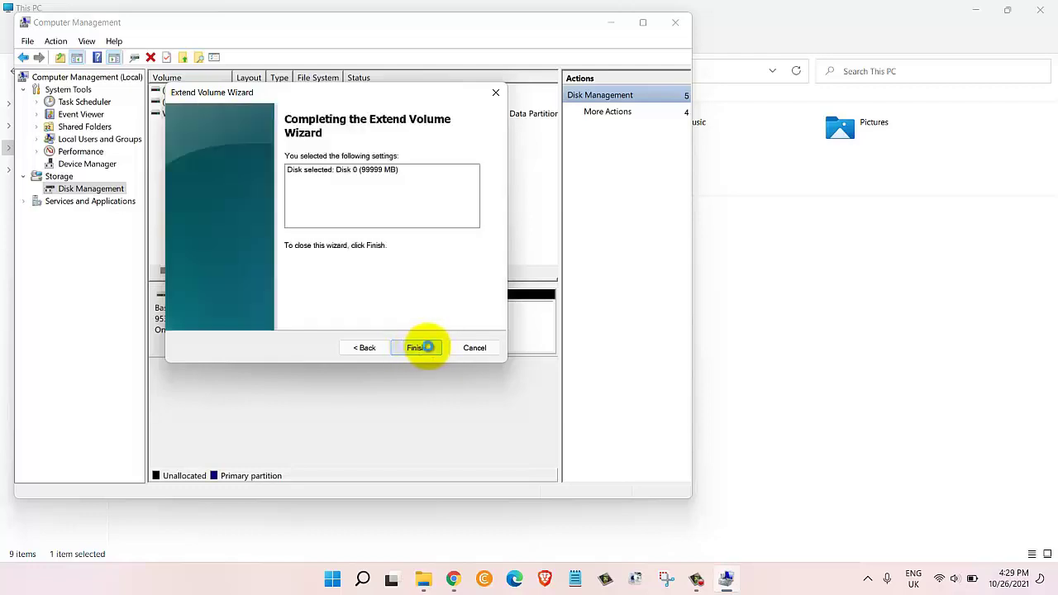
pyautogui.click(420, 347)
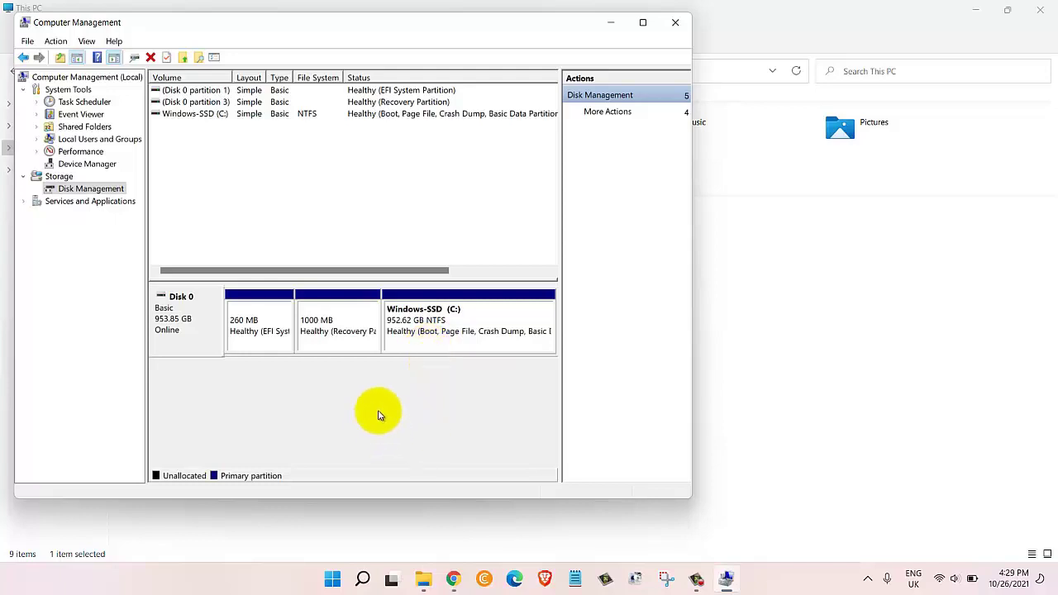